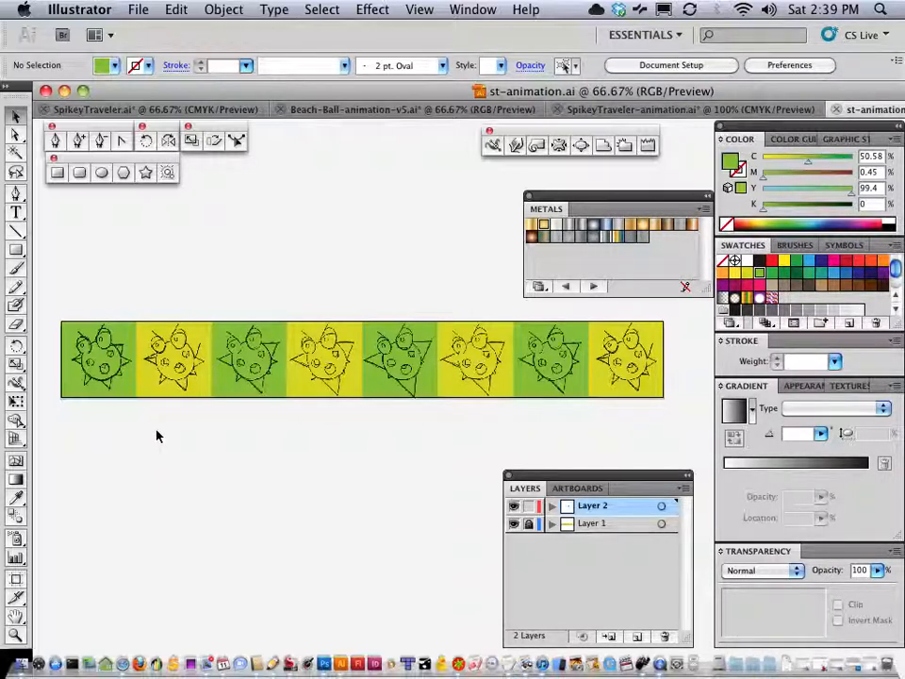
Hide Layer 1 and export the sprite strip for the web as a transparent PNG-24 named st-animation.png in the SkipeyTraveler folder.
left_click(514, 524)
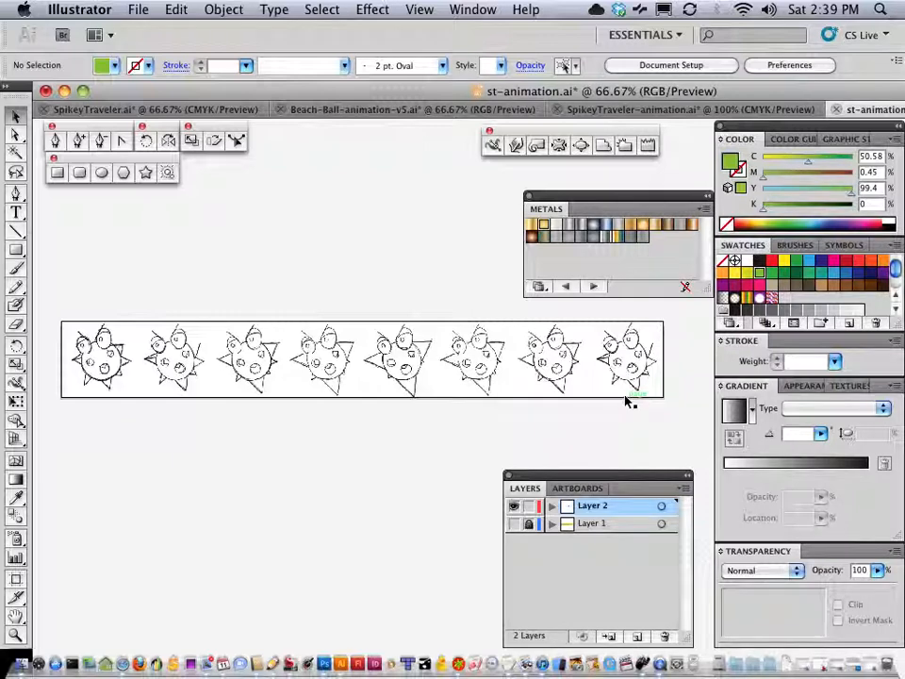
left_click(137, 12)
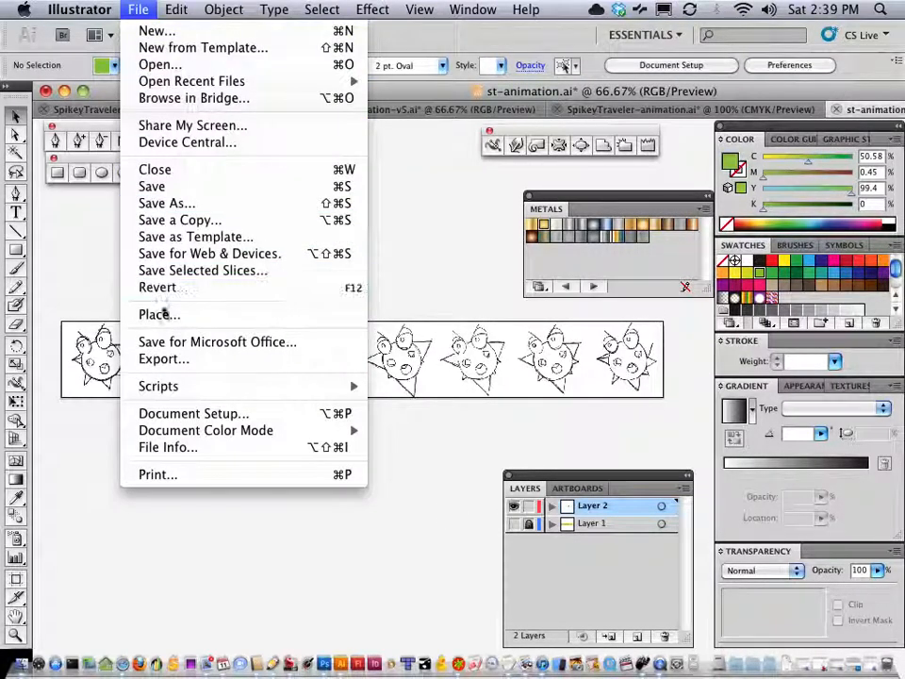
left_click(162, 254)
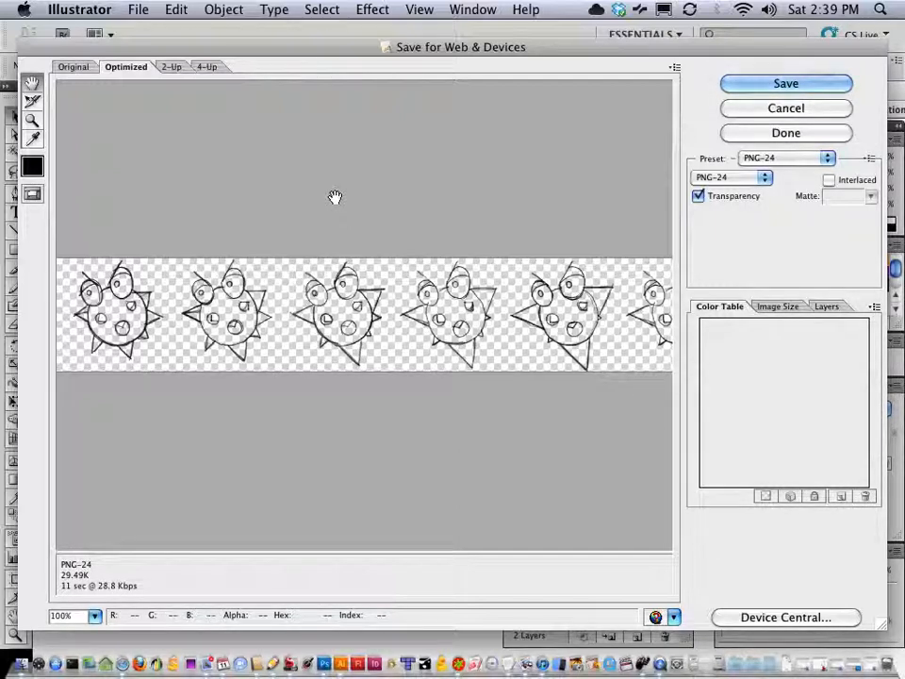
left_click(703, 178)
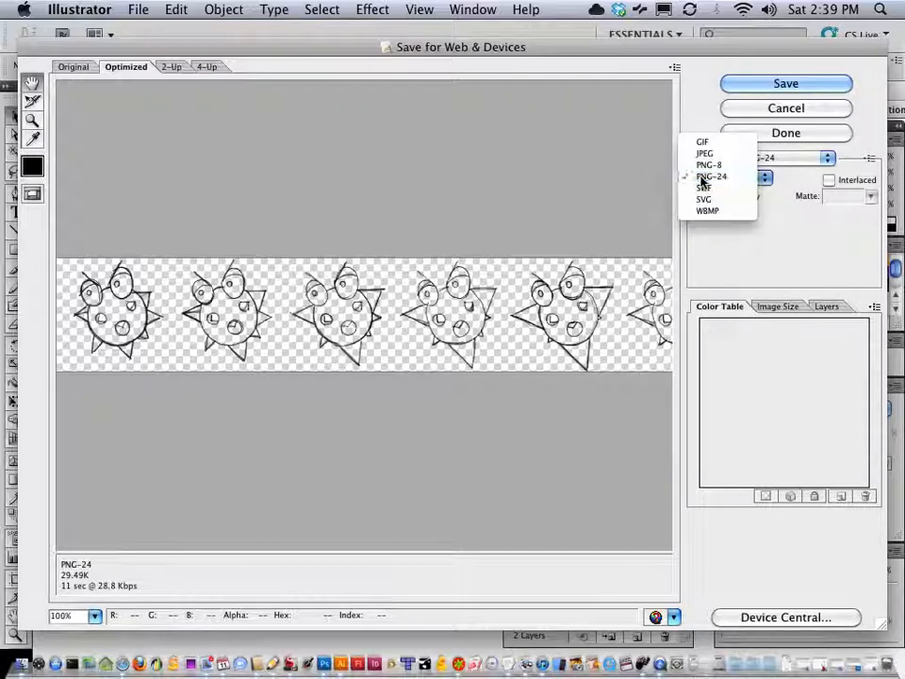
left_click(703, 178)
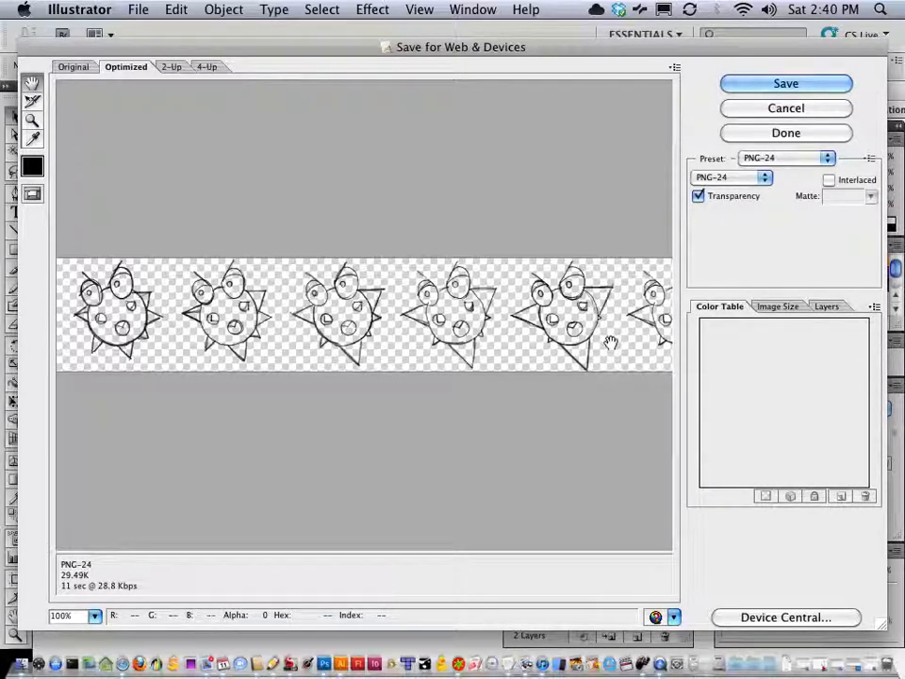
left_click(744, 85)
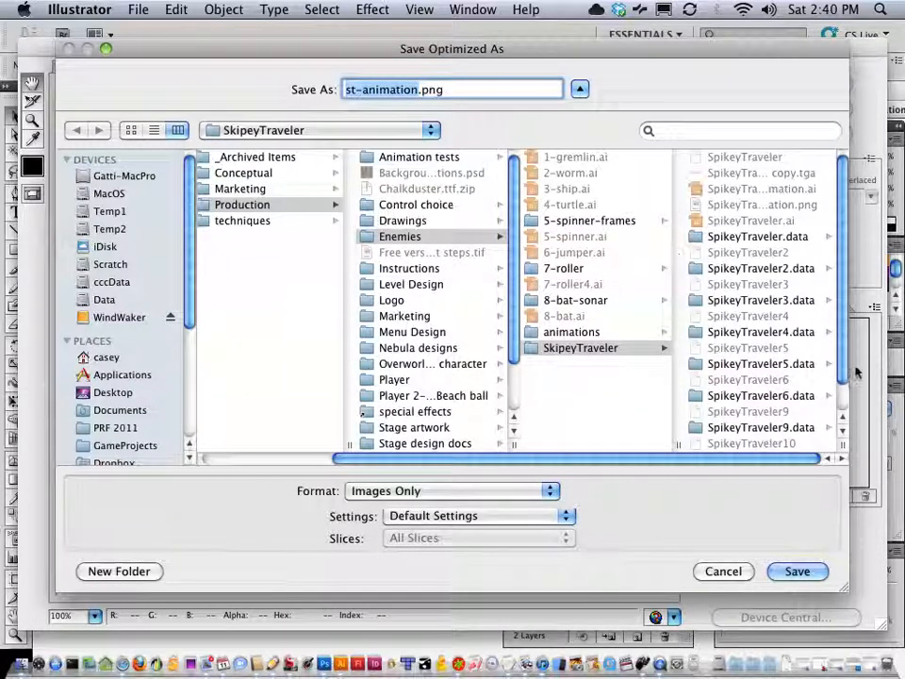
scroll(754, 396, "down", 2)
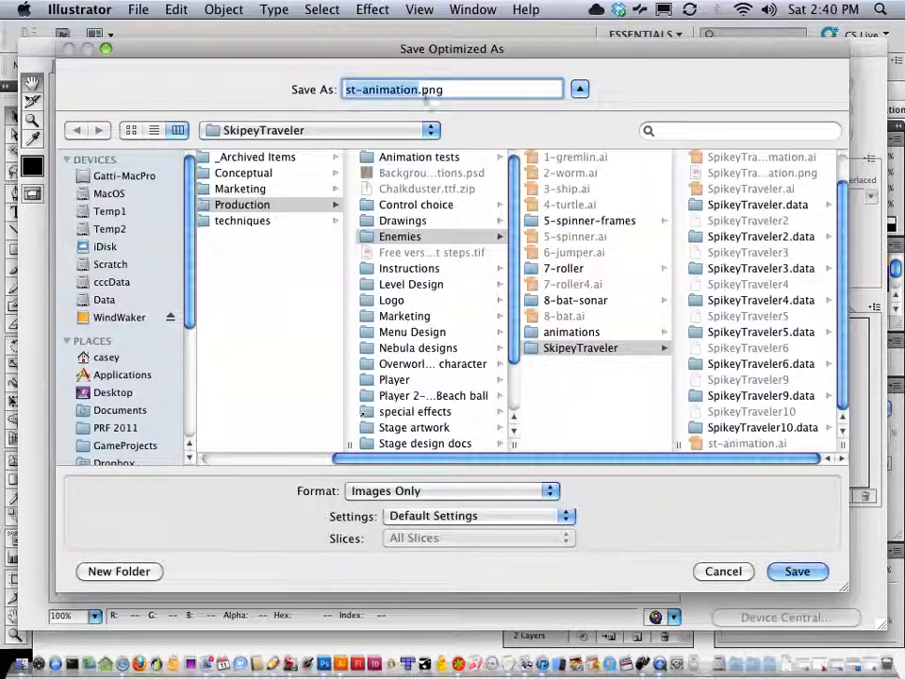
left_click(782, 573)
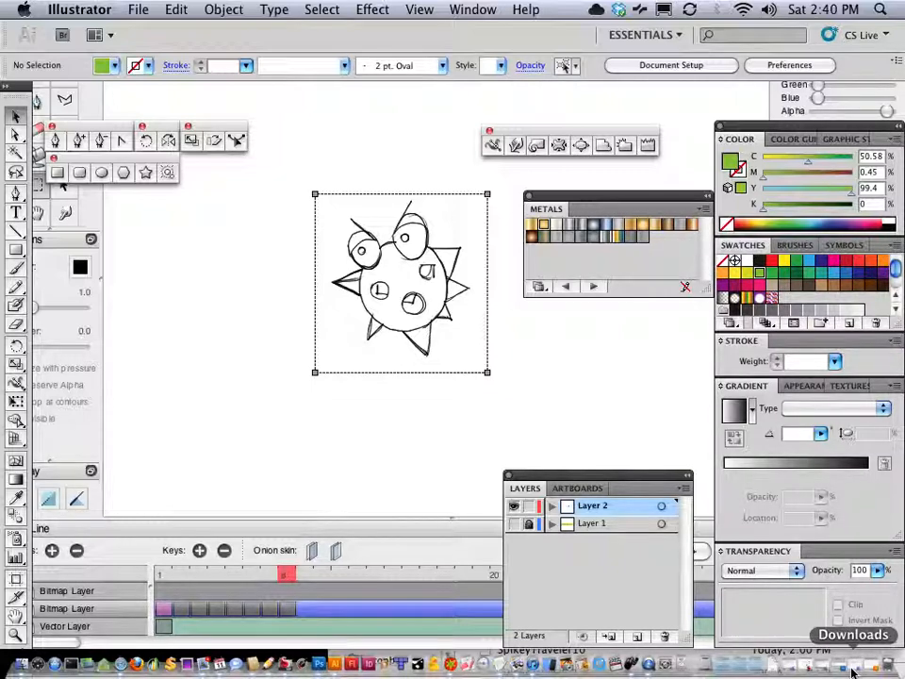
Switch to Photoshop and open st-animation.png from the SkipeyTraveler folder, enlarging its document window.
left_click(321, 665)
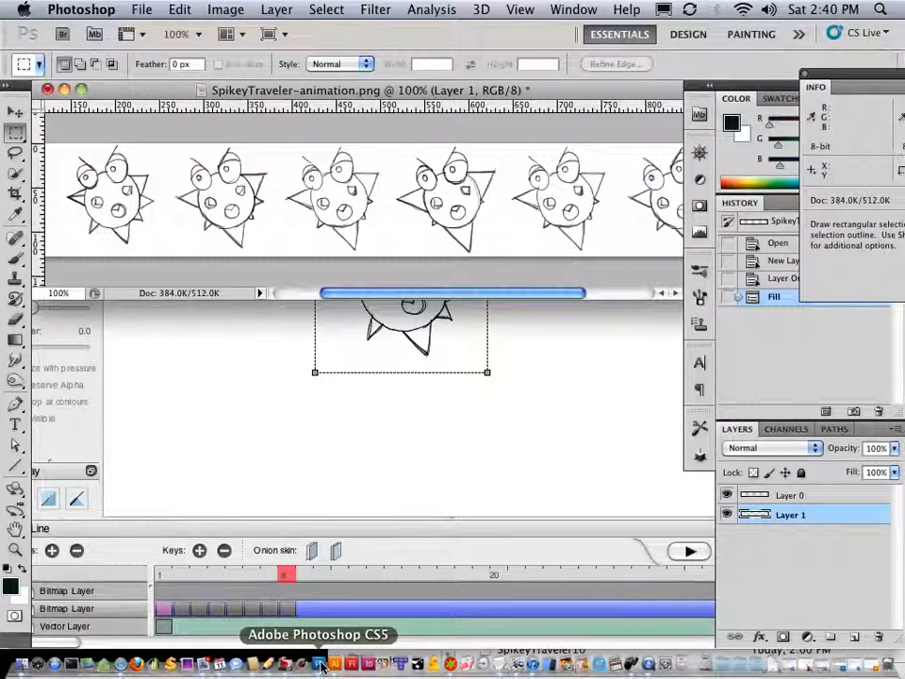
left_click(141, 10)
left_click(146, 46)
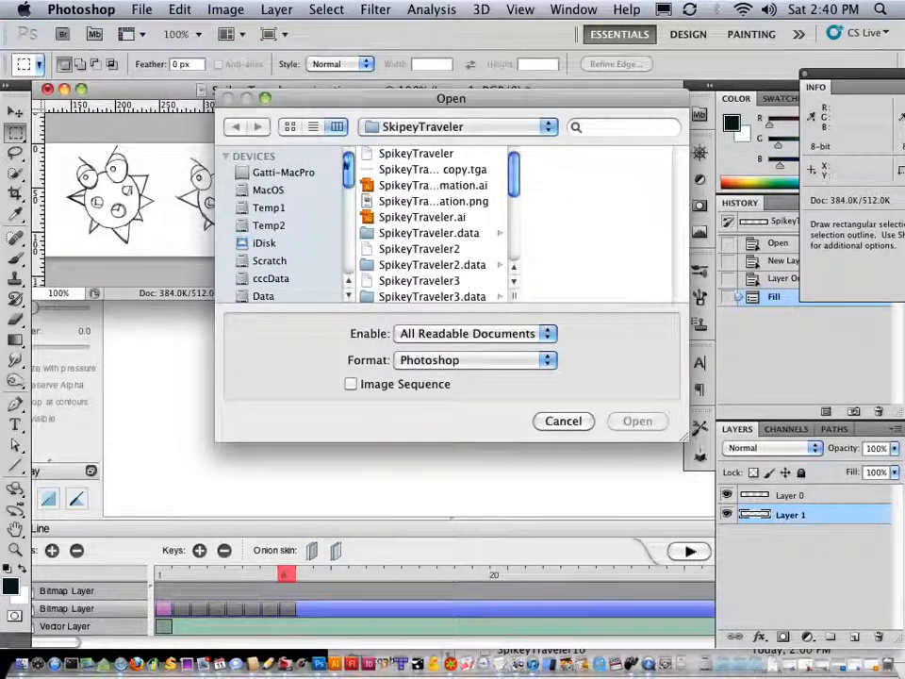
left_click_drag(513, 185, 514, 247)
left_click(410, 295)
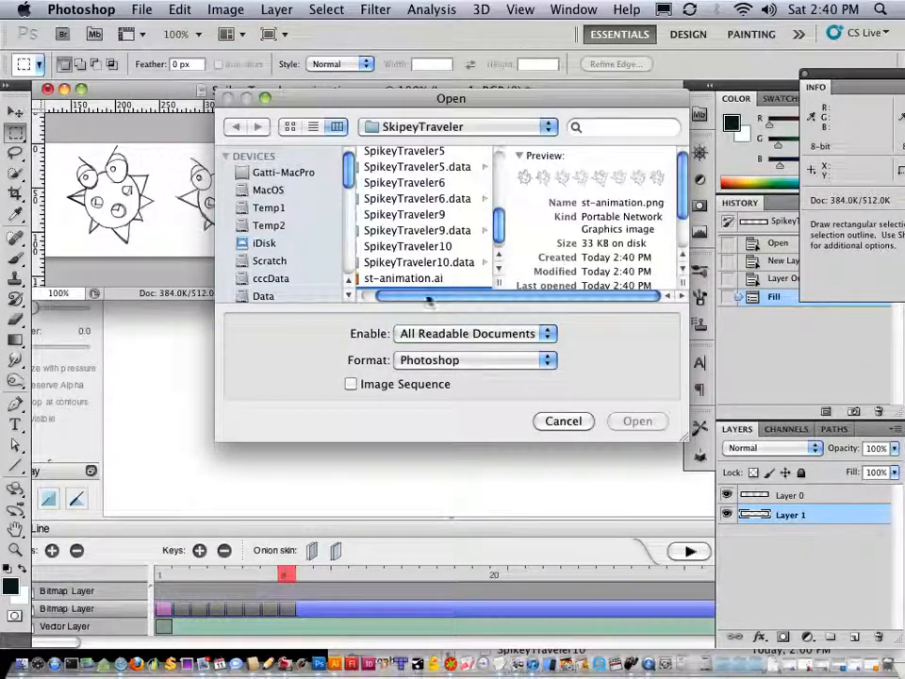
left_click(634, 422)
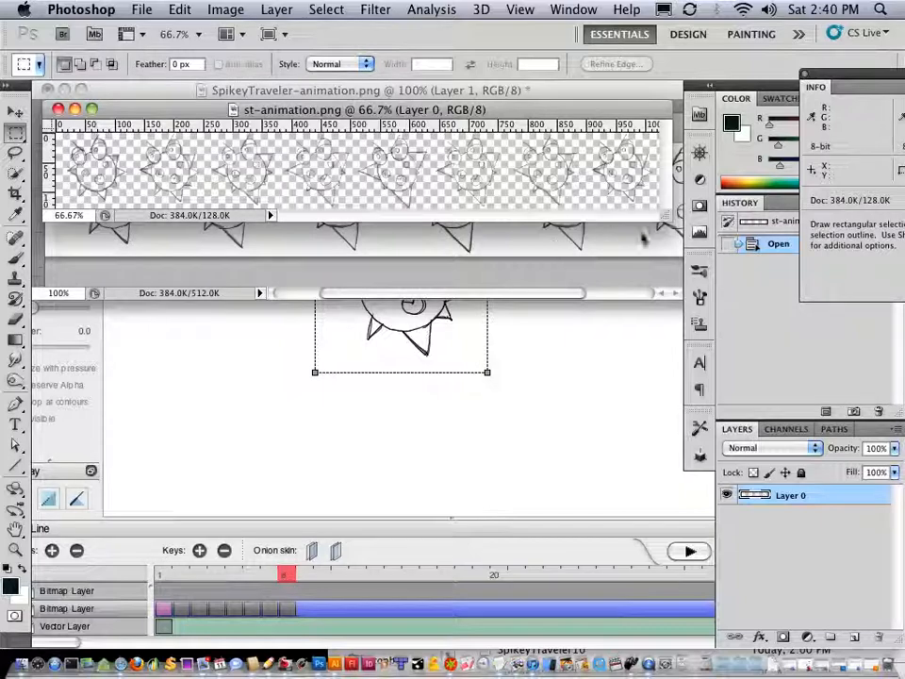
left_click_drag(670, 216, 675, 326)
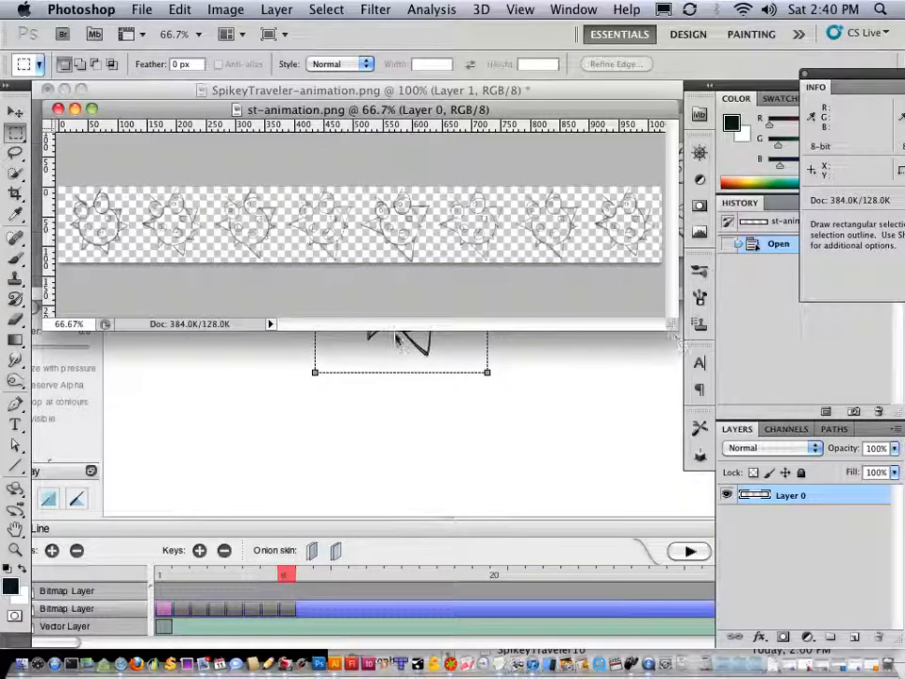
left_click(188, 253)
left_click_drag(178, 252, 283, 264)
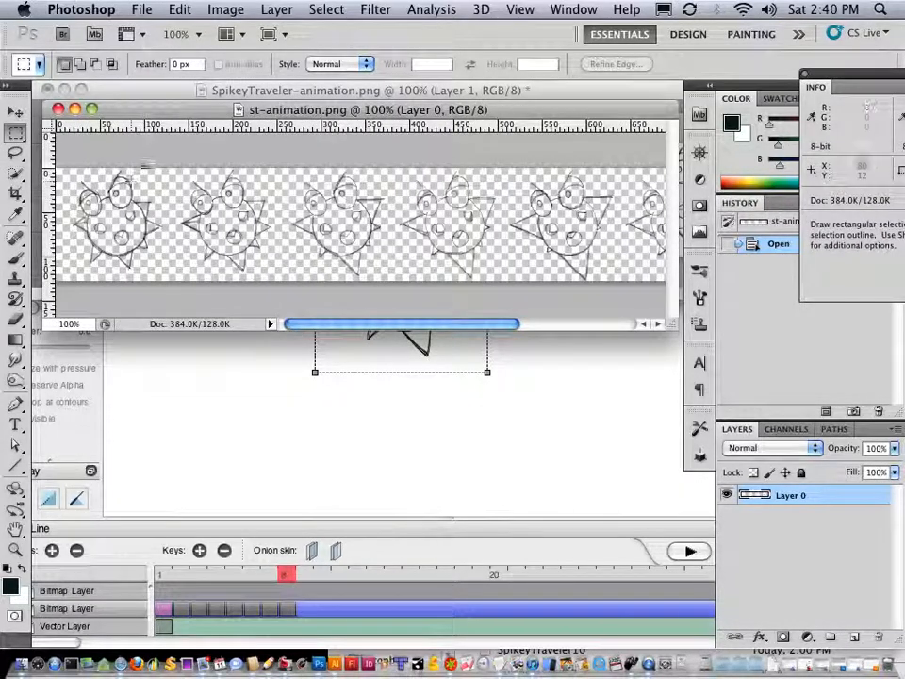
Save a copy of the image in Targa format as st-animation.tga at 32 bits/pixel.
left_click(142, 10)
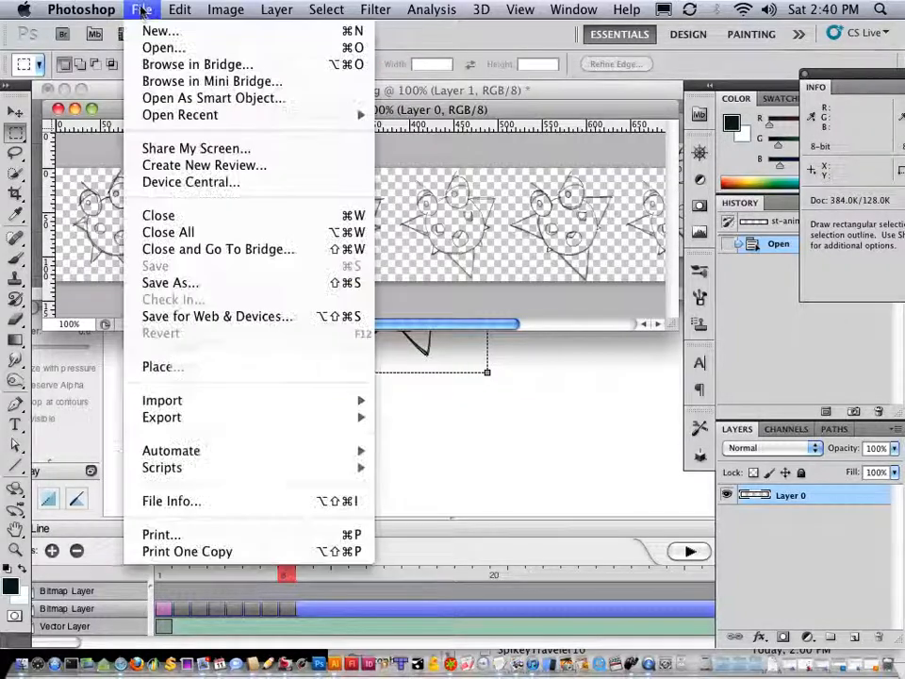
left_click(168, 283)
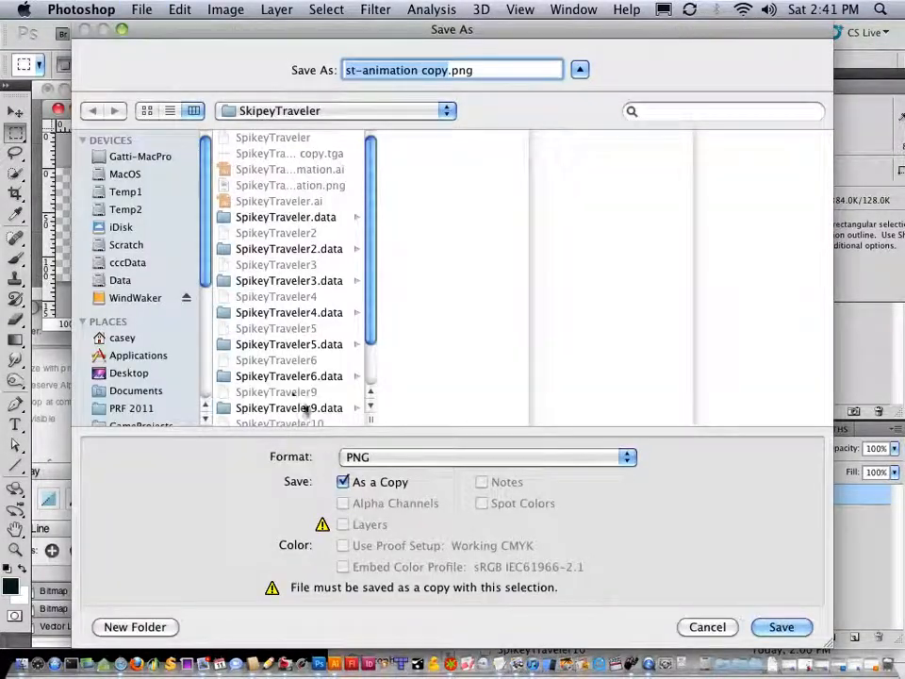
left_click(366, 460)
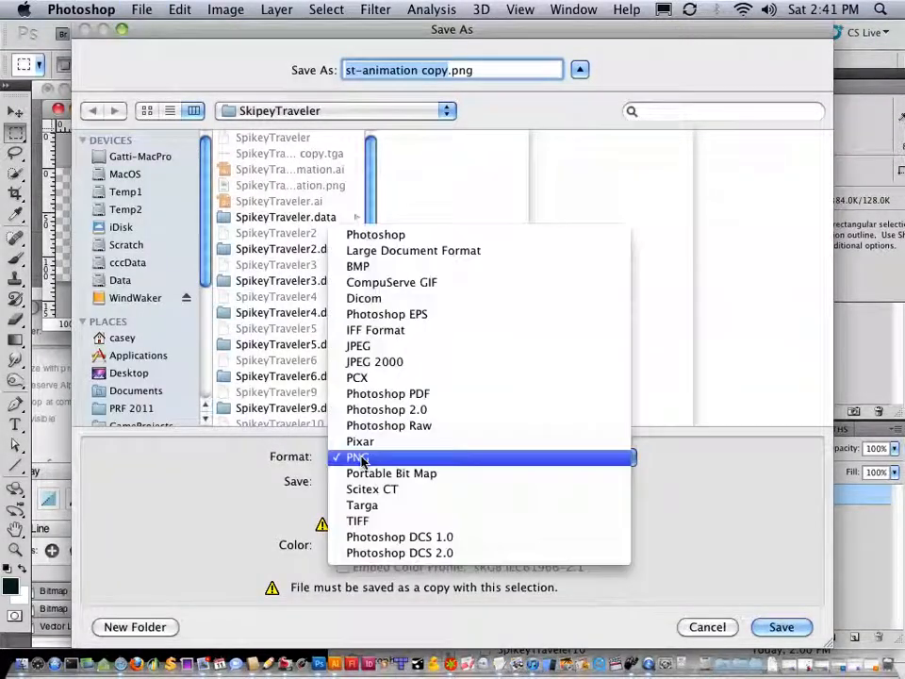
left_click(358, 507)
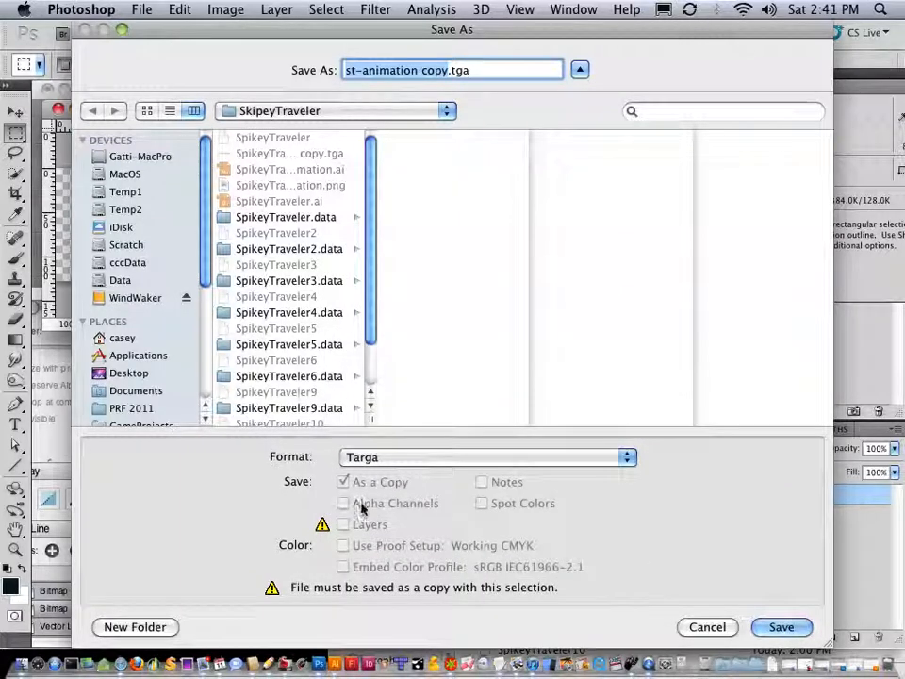
left_click(422, 69)
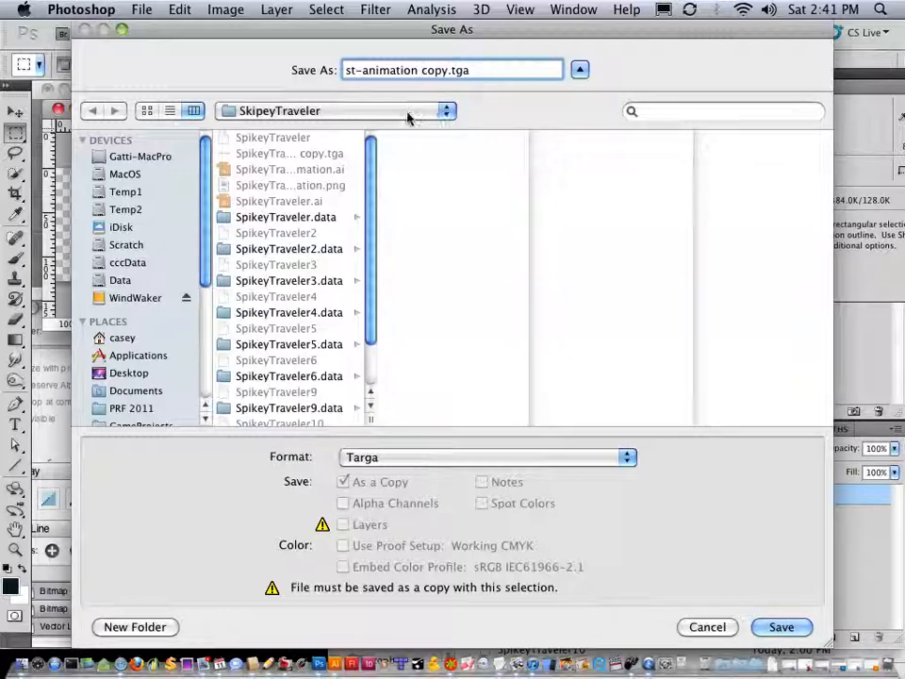
left_click(447, 67)
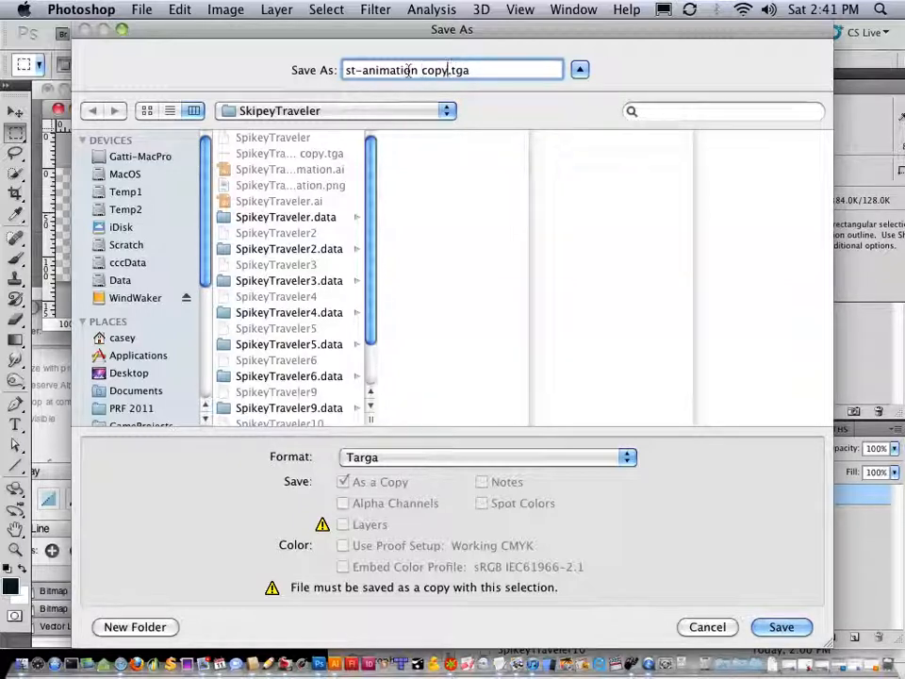
key("BackSpace")
key("BackSpace")
key("BackSpace")
key("BackSpace")
key("BackSpace")
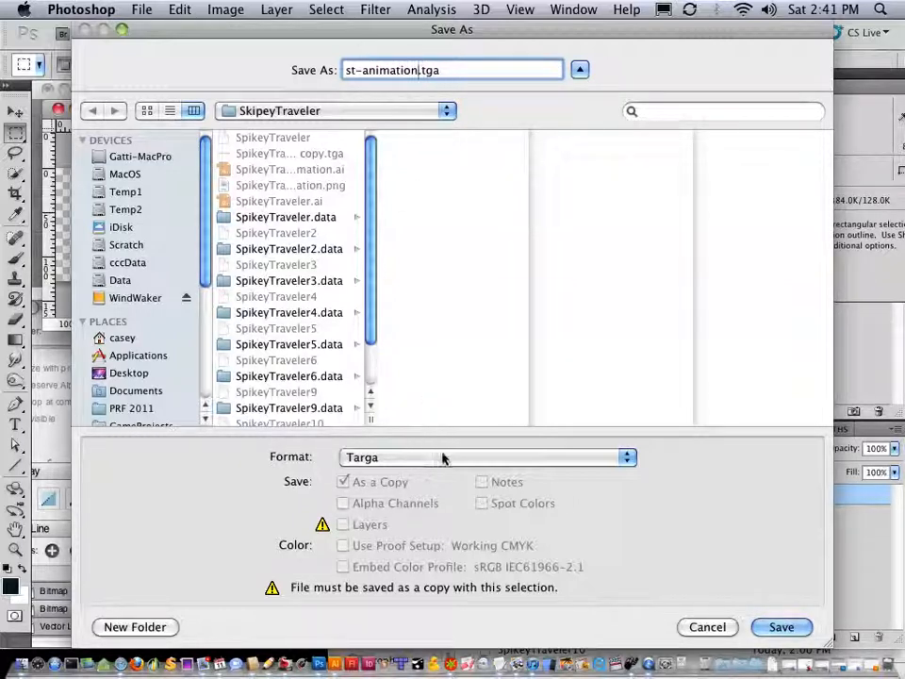
left_click(779, 627)
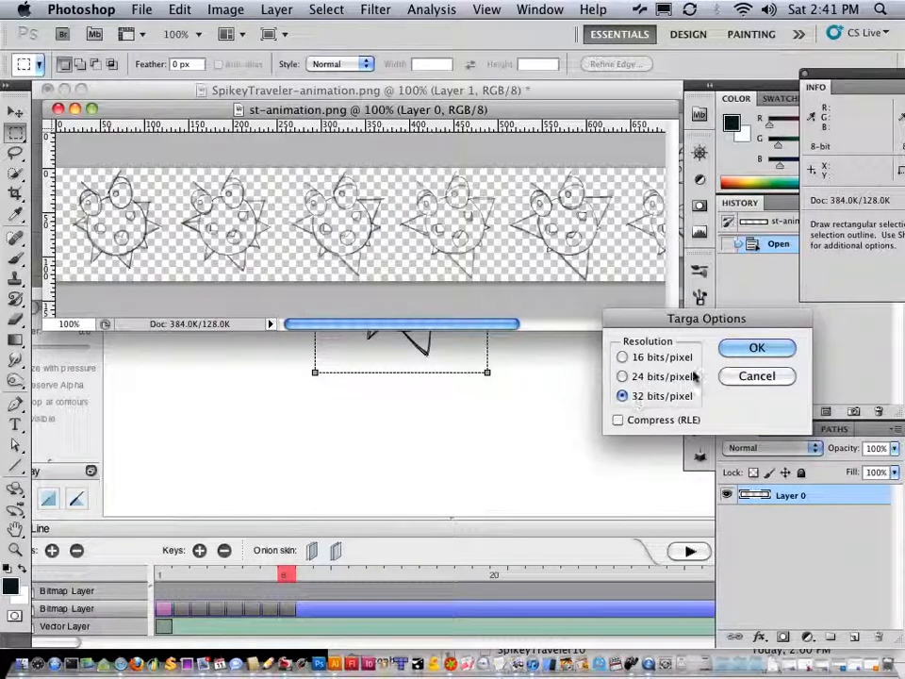
left_click(754, 348)
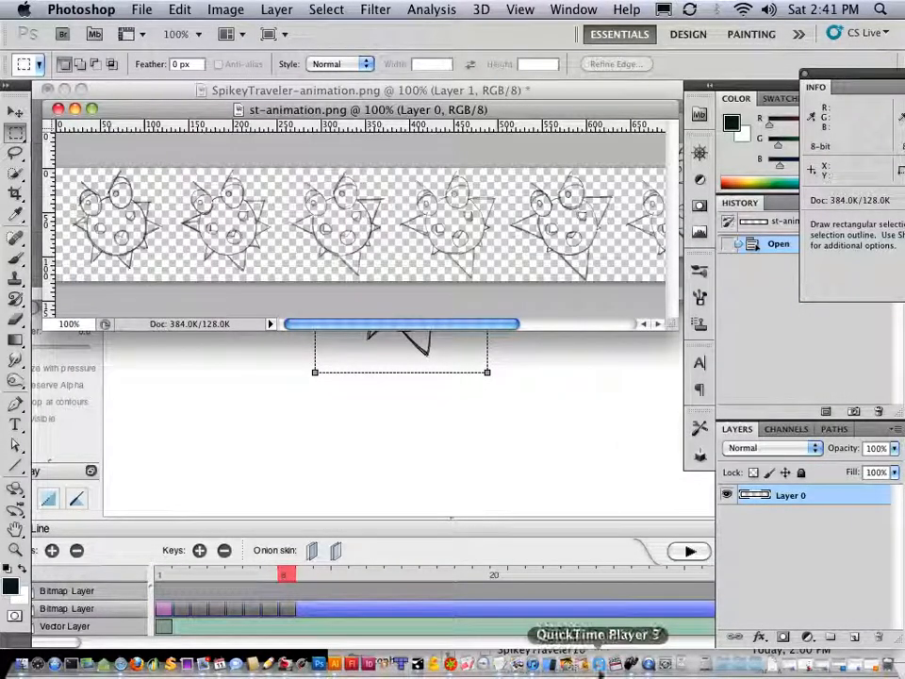
Switch to AnimEdit, close the existing untitled animation and start a new empty one.
left_click(630, 665)
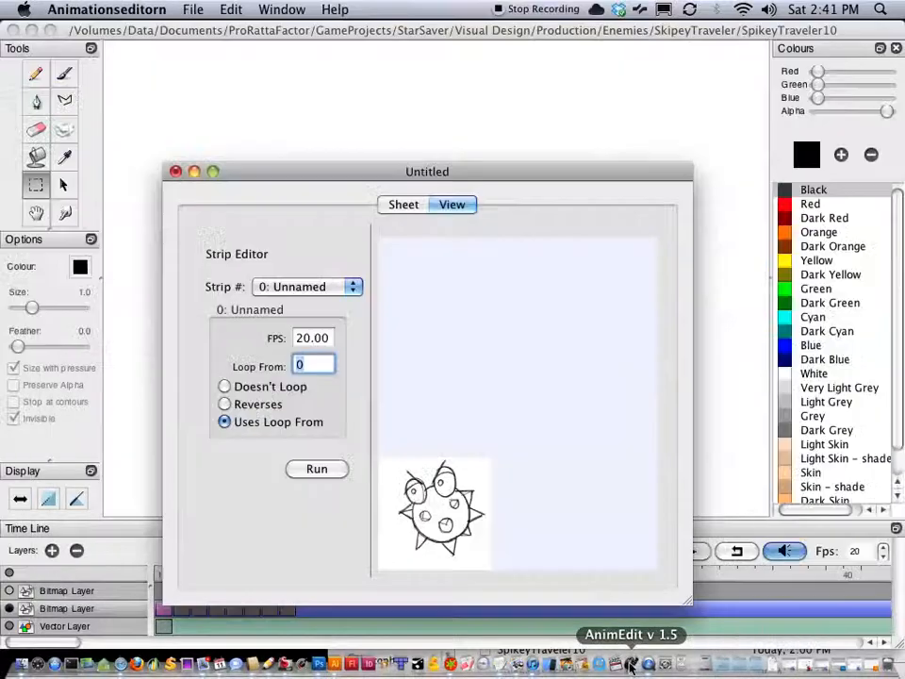
left_click_drag(297, 177, 242, 137)
left_click(347, 162)
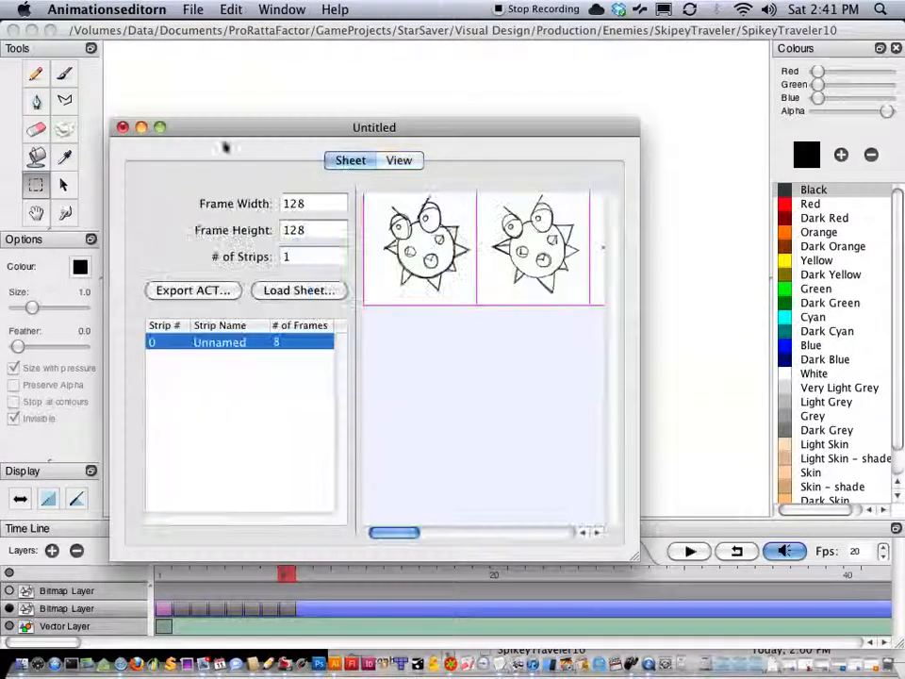
left_click(122, 127)
left_click(313, 226)
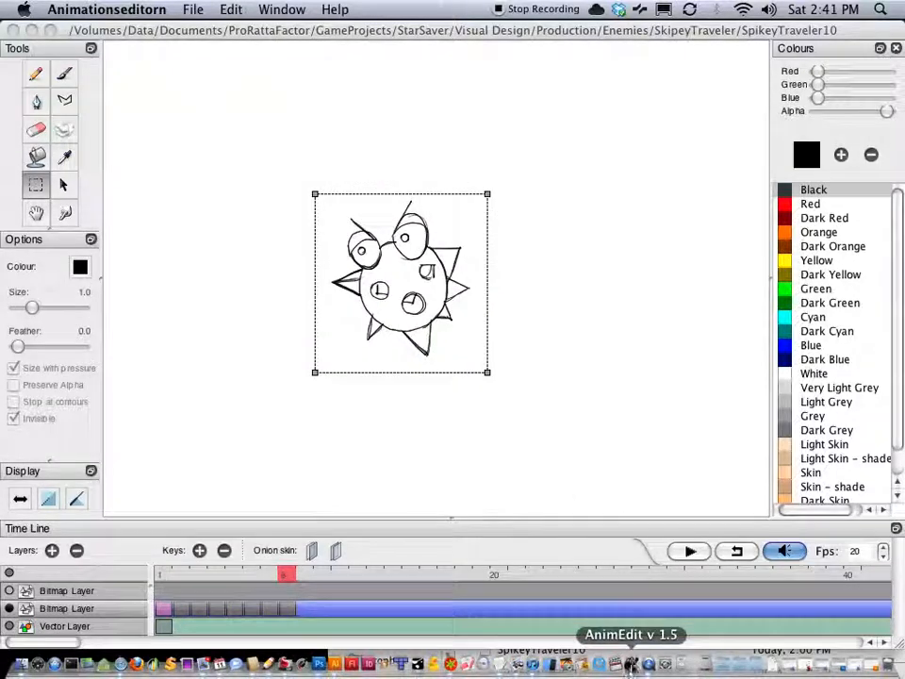
left_click(630, 665)
left_click_drag(213, 85, 233, 91)
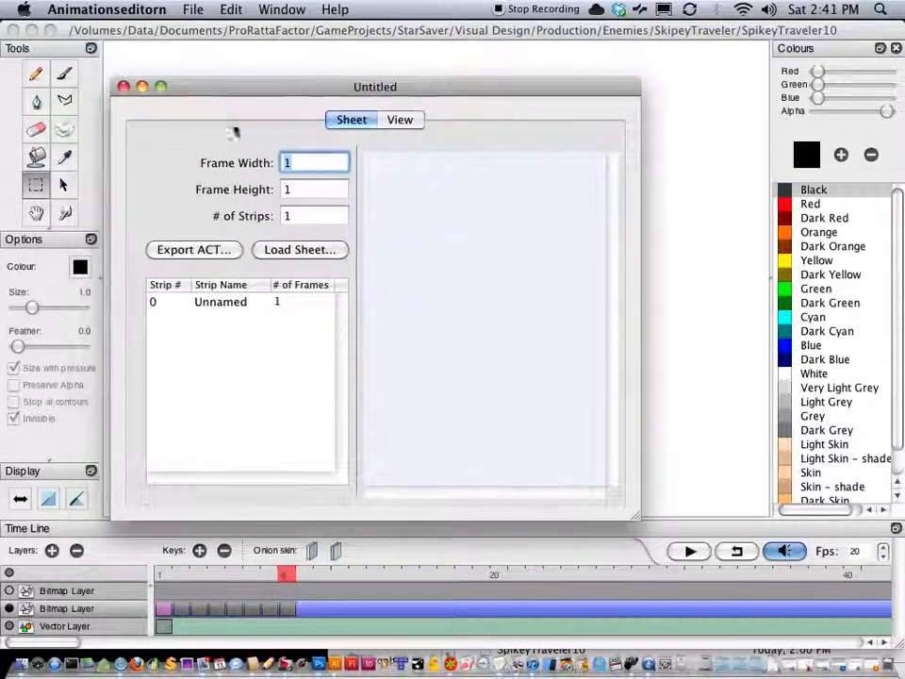
Load st-animation.tga as the sprite sheet of the new animation.
left_click(269, 248)
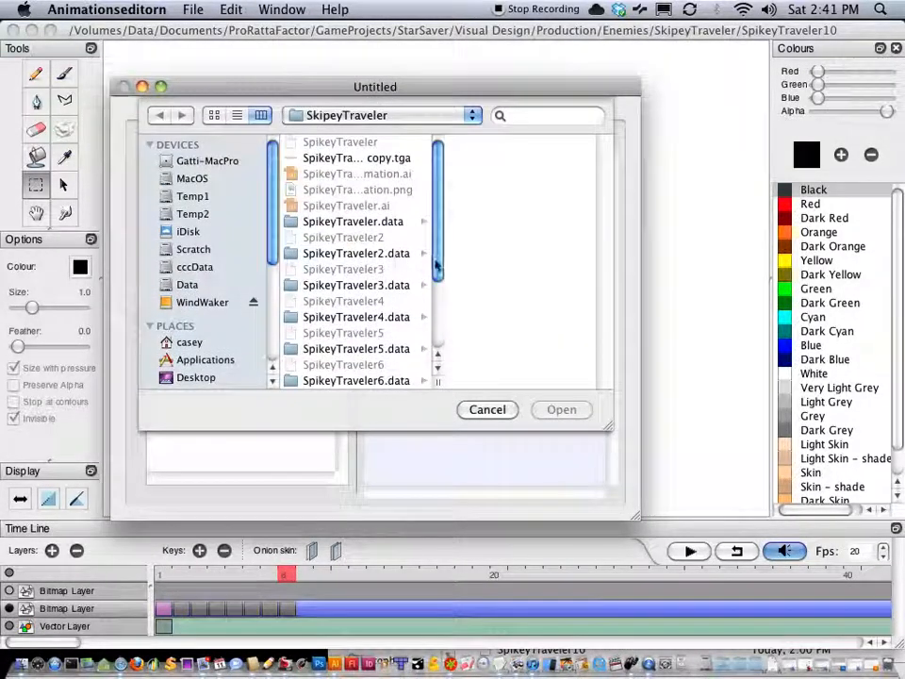
scroll(311, 254, "down", 5)
left_click(406, 380)
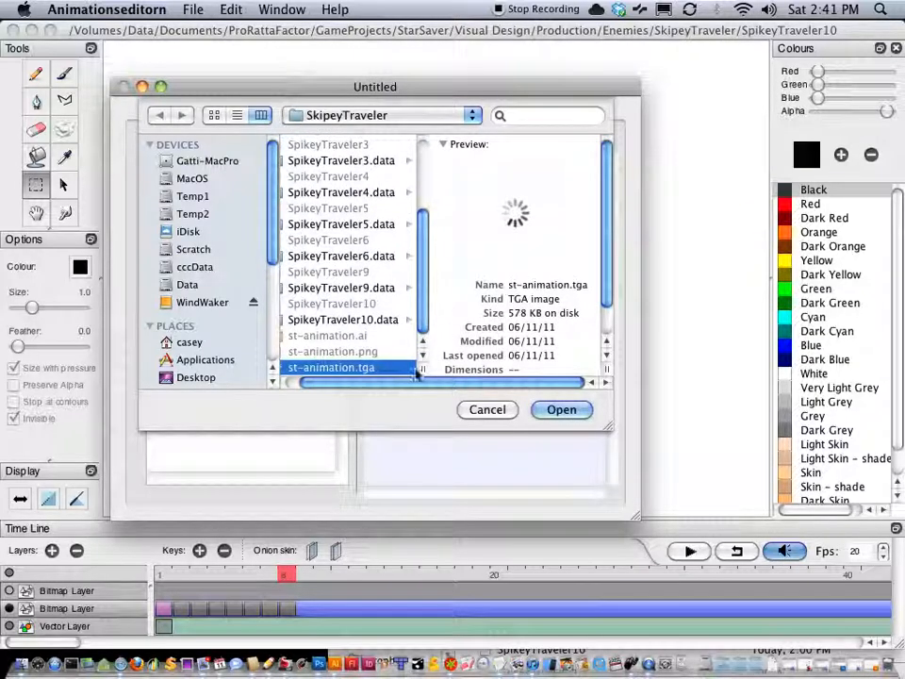
left_click(561, 409)
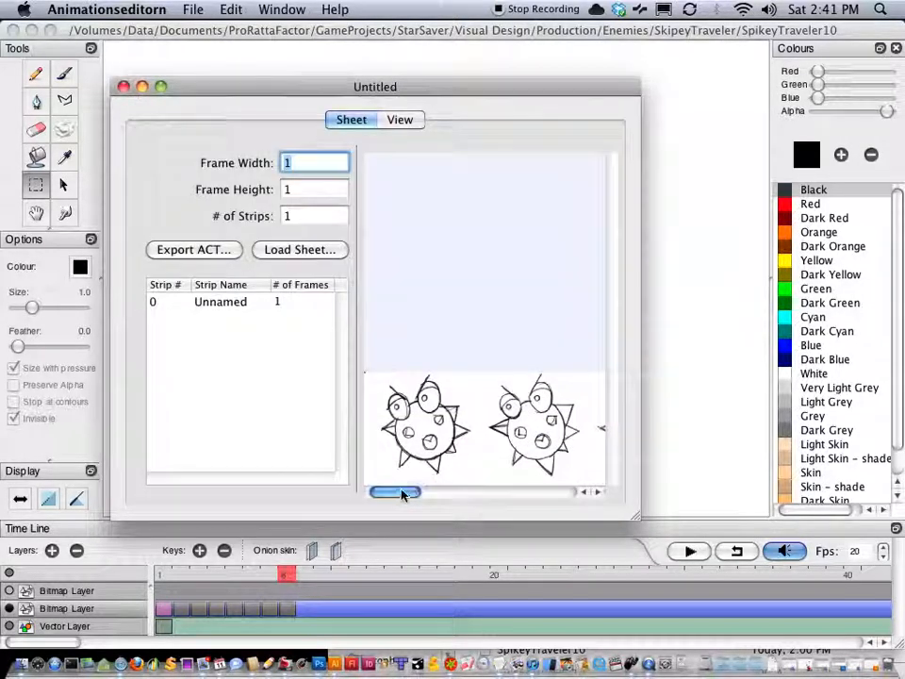
left_click_drag(403, 492, 386, 485)
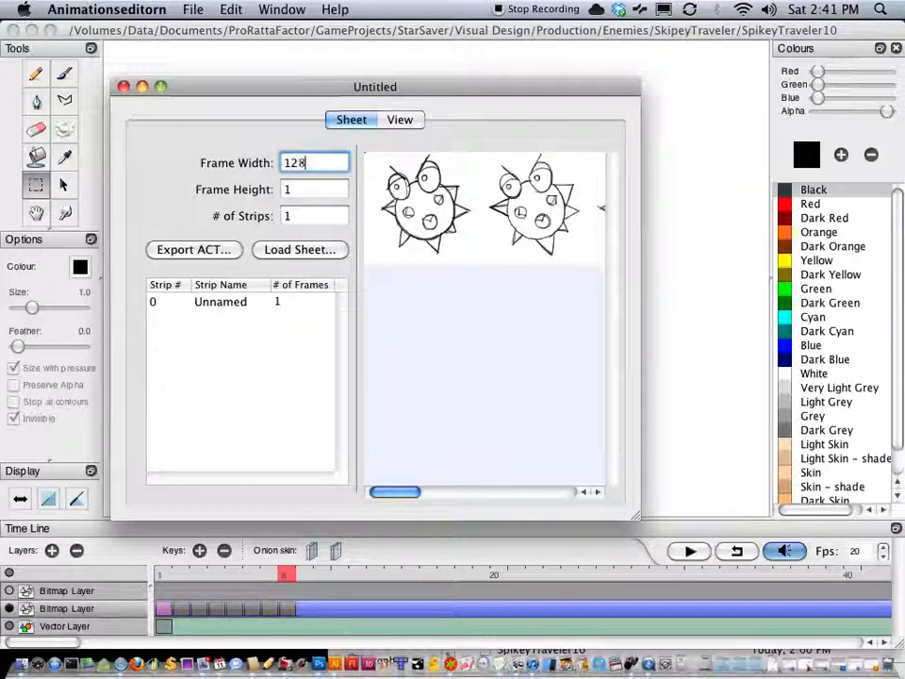
Set the sheet's frame width and frame height to 128 each.
key("Tab")
type("128")
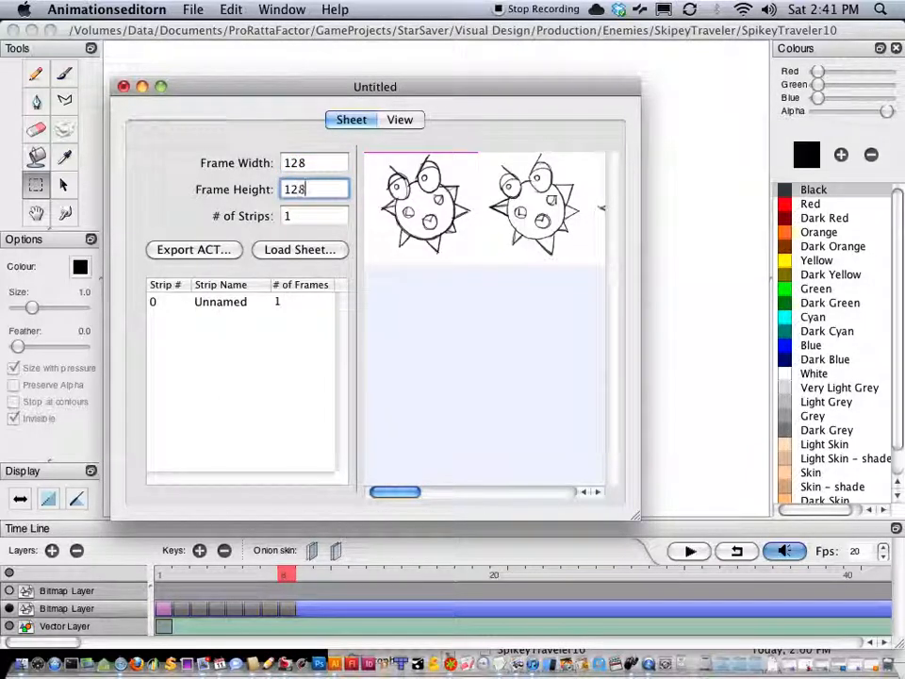
left_click(313, 163)
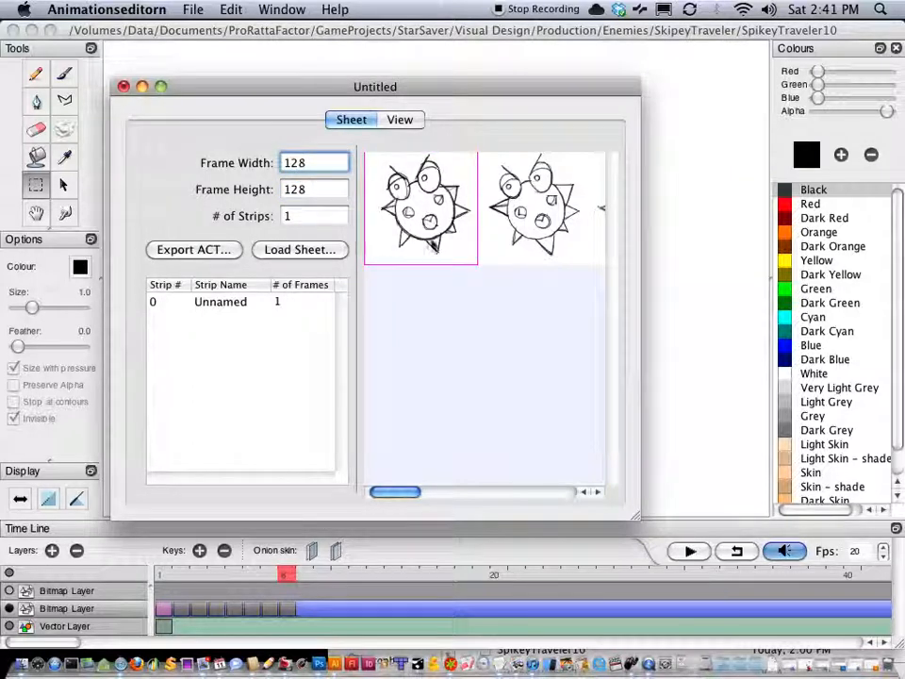
Set the number of frames of strip 0 to 8.
double_click(280, 302)
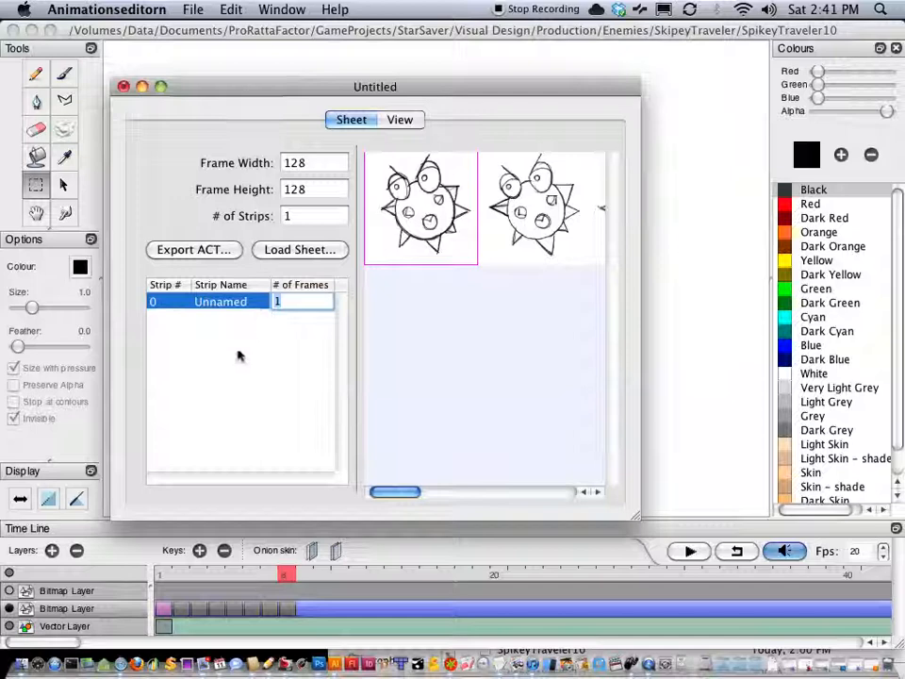
type("8")
left_click(307, 189)
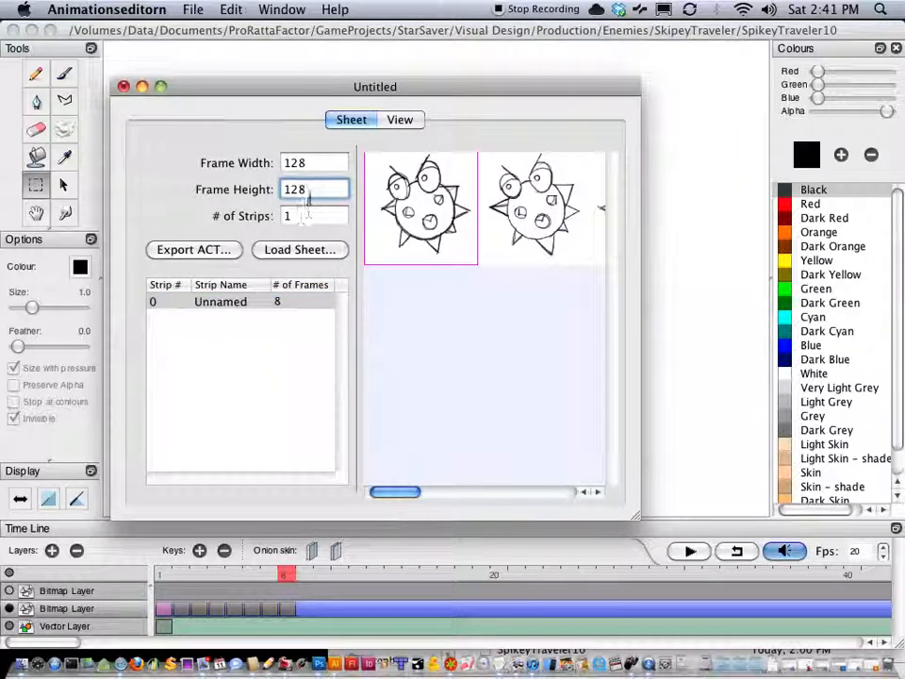
Set strip 0 to play at 20 FPS and make it use Loop From with a value of 0.
left_click(308, 216)
mouse_move(389, 492)
left_mouse_down()
mouse_move(556, 499)
mouse_move(396, 497)
left_mouse_up()
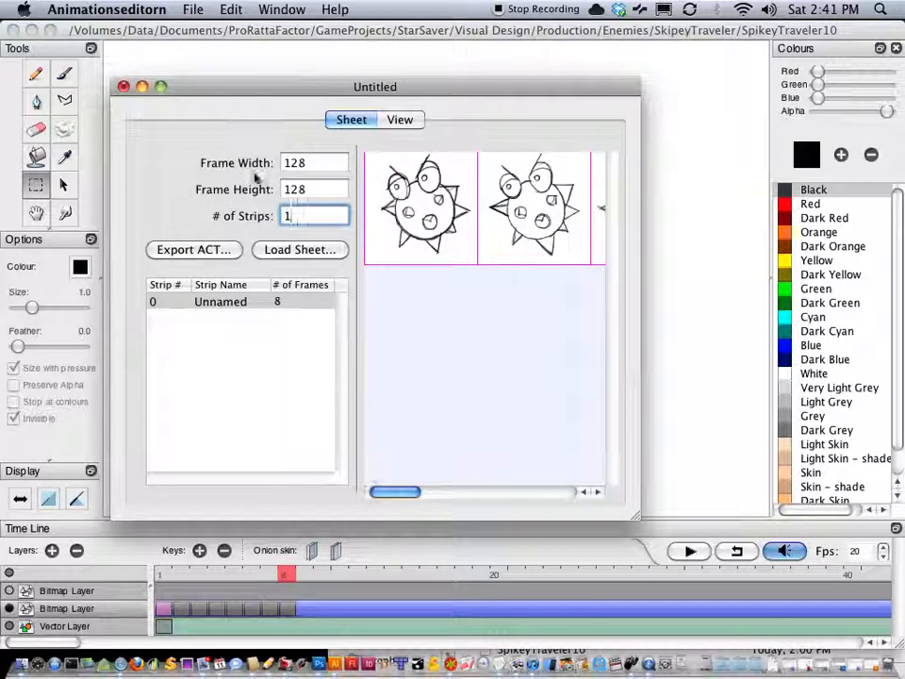
left_click(398, 120)
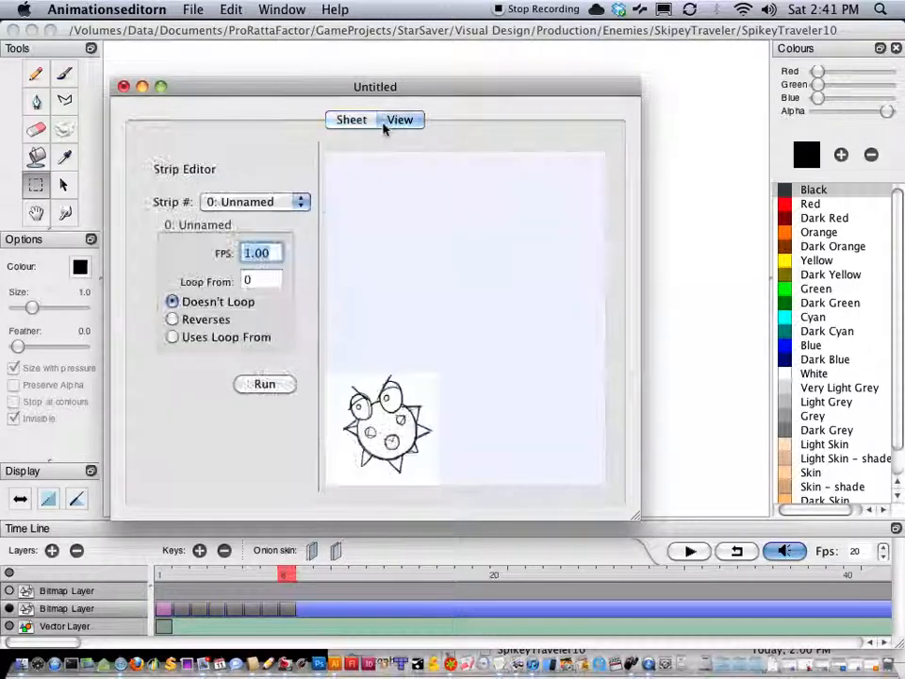
left_click(175, 338)
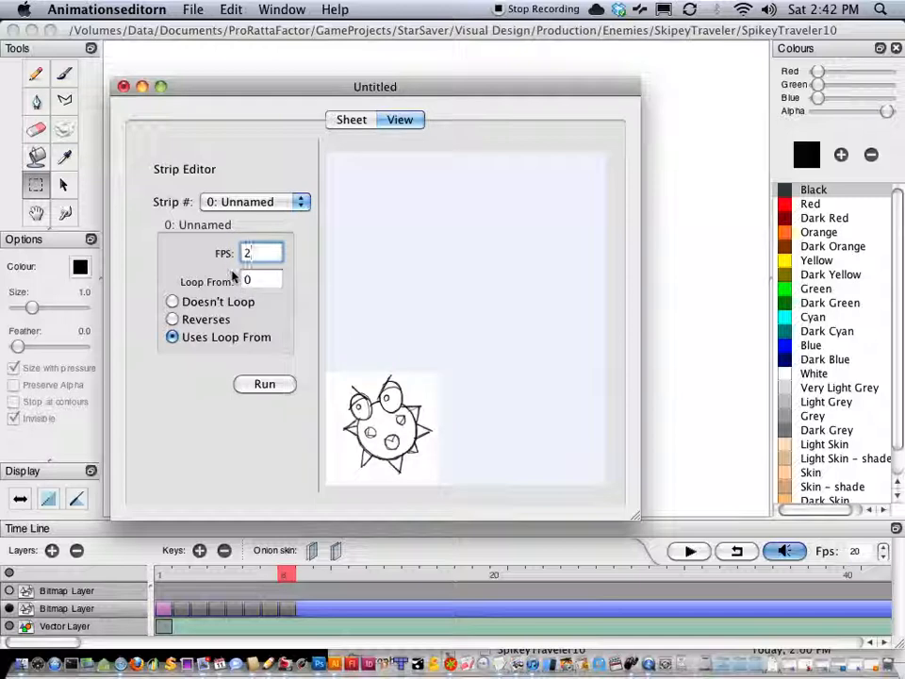
type("0")
left_click(247, 280)
Run the looping animation of strip 0 to check its motion, and stop the playback.
left_click(266, 387)
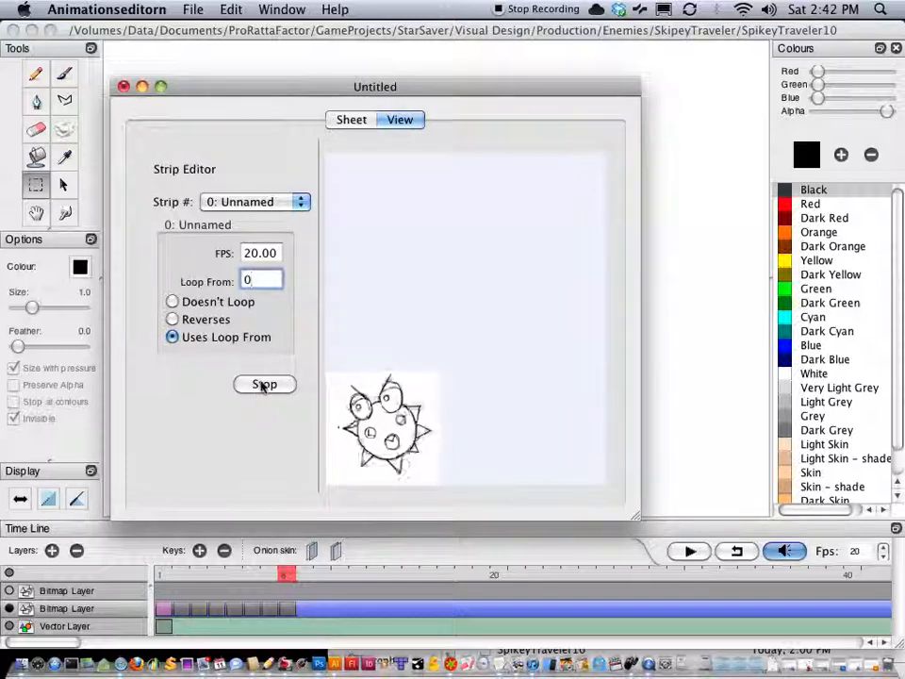
left_click(265, 386)
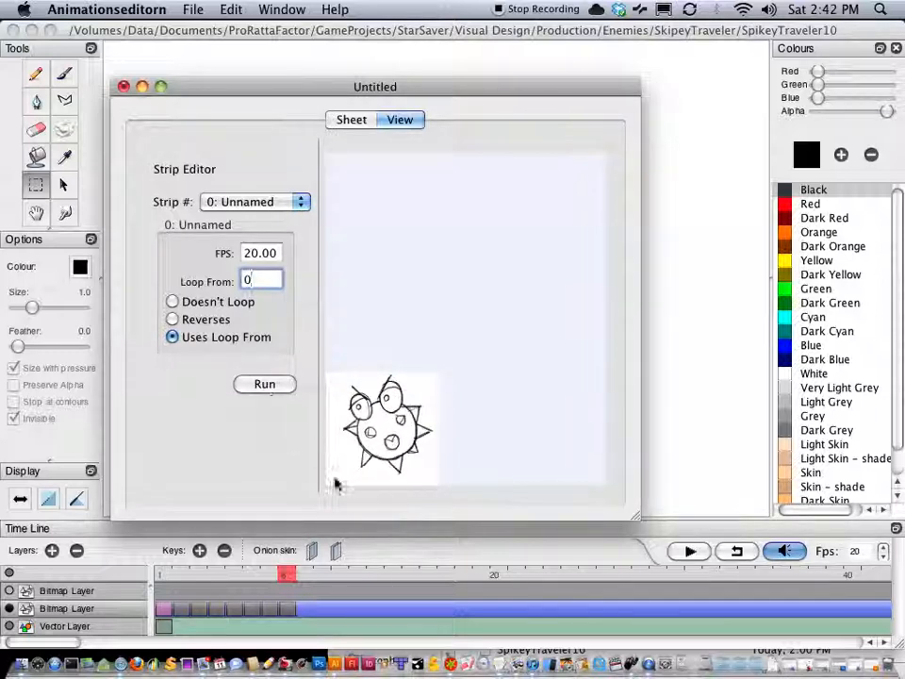
Switch to the st-animation.ai document in Illustrator and show the coloured frame squares on Layer 1.
left_click(340, 664)
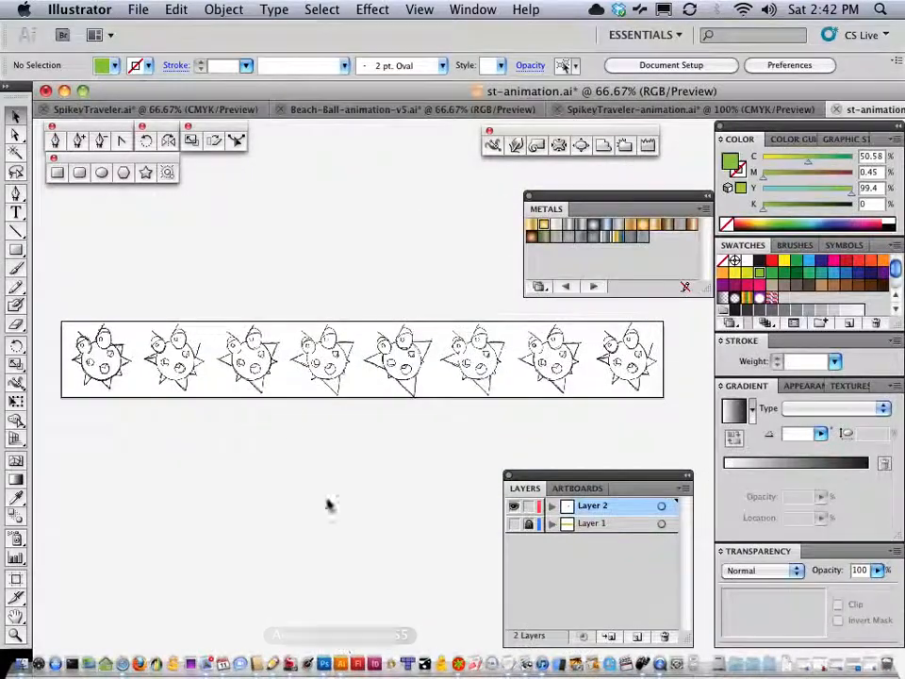
left_click(513, 524)
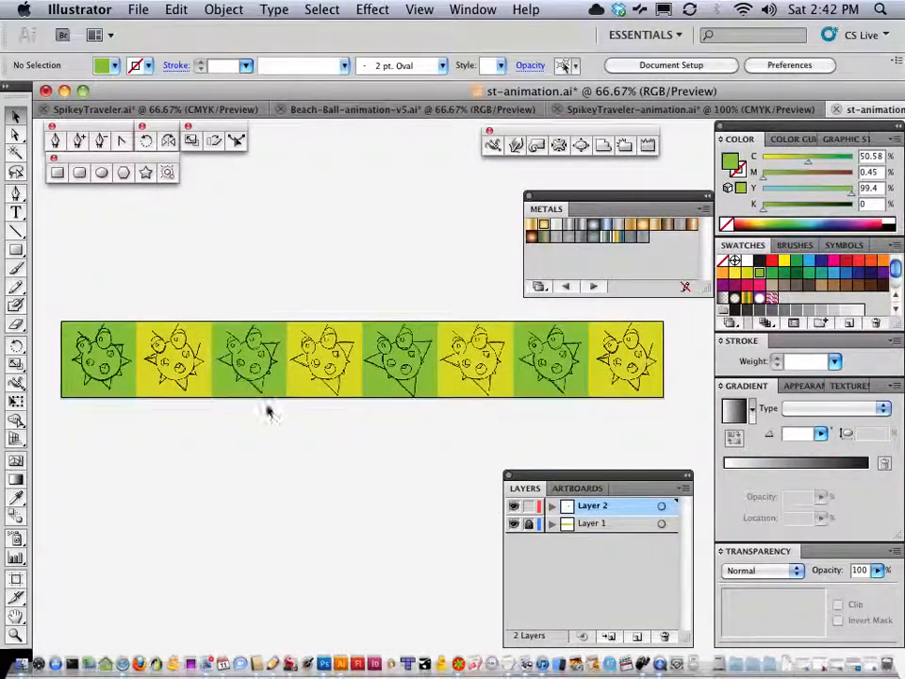